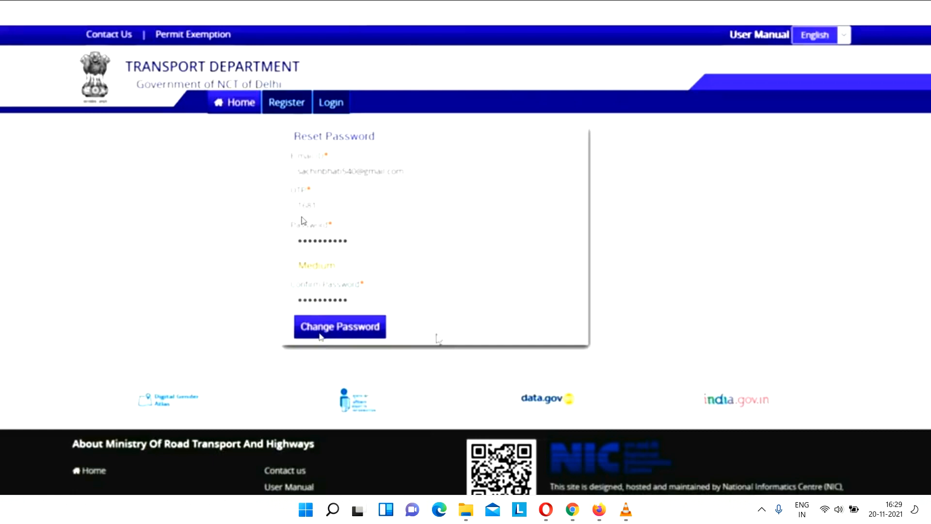
Submit the password reset form with the new account password
left_click(320, 336)
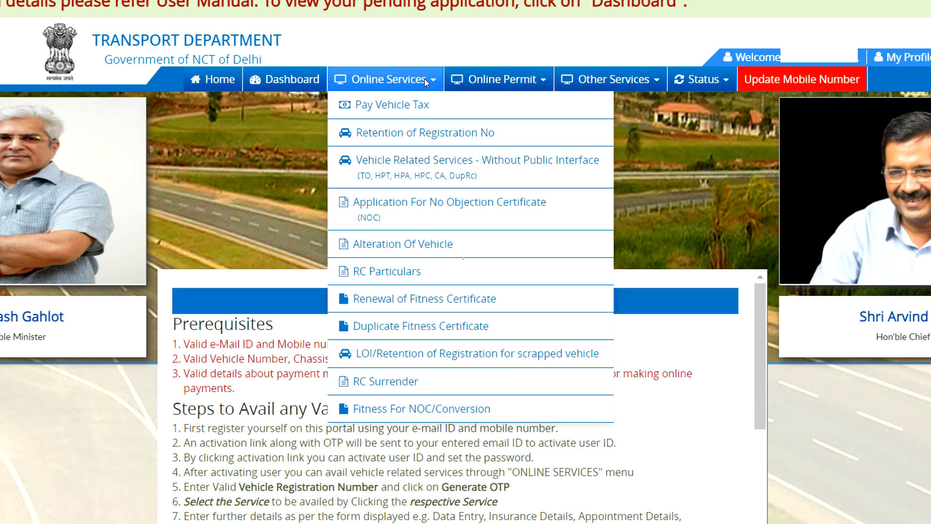
Open Vehicle Related Services - Without Public Interface and verify the vehicle owner with the Aadhaar OTP
left_click(413, 163)
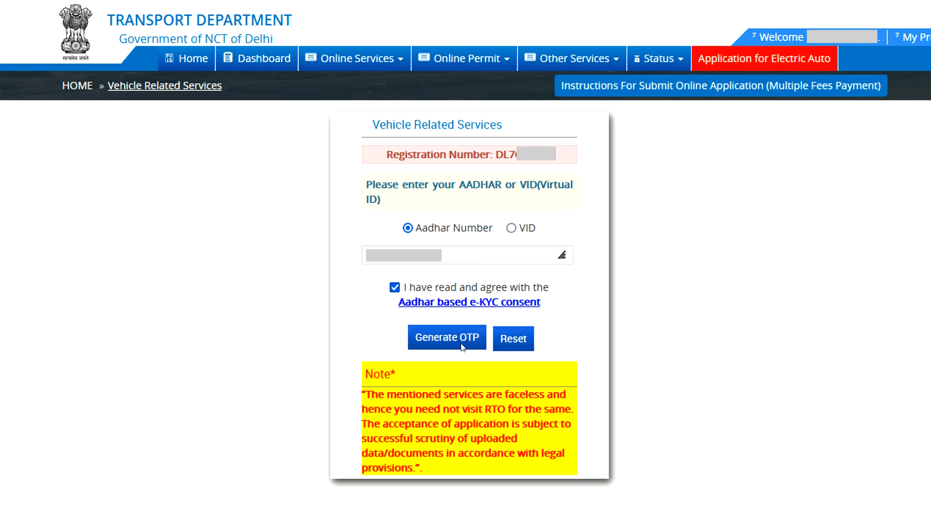
left_click(437, 335)
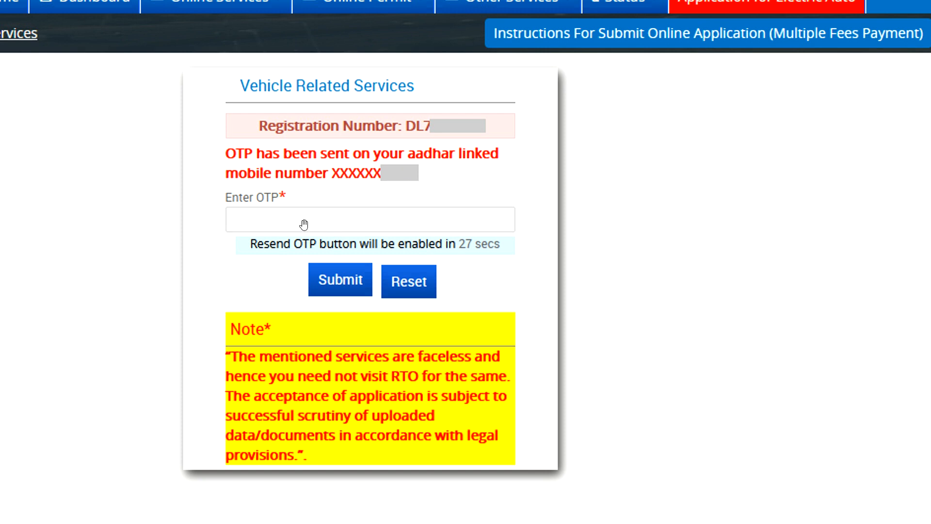
left_click(349, 275)
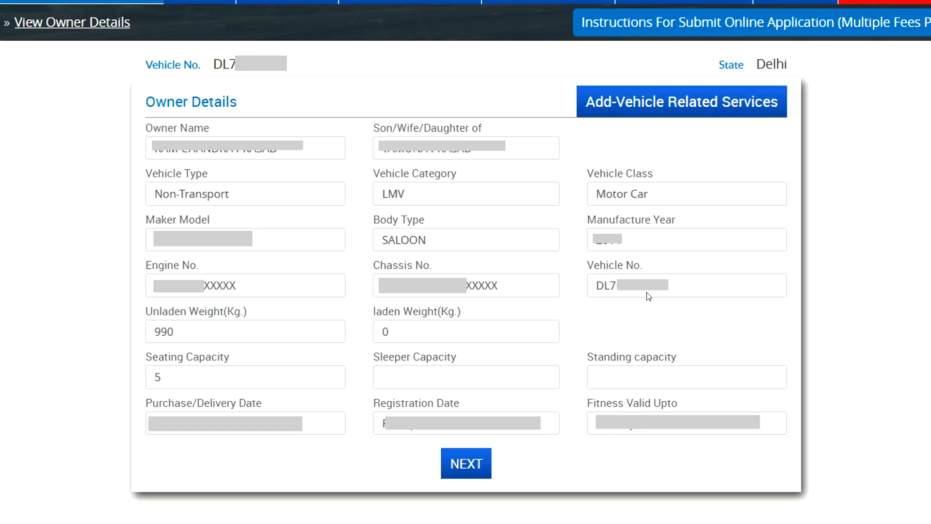
Continue past the owner details and submit Transfer of Ownership and Hypothecation Termination as the requested services
left_click(465, 463)
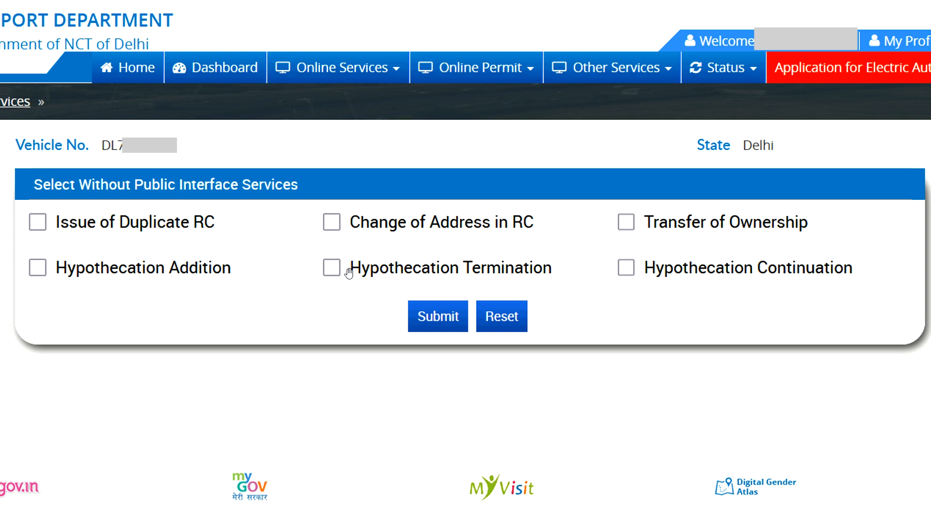
left_click(627, 223)
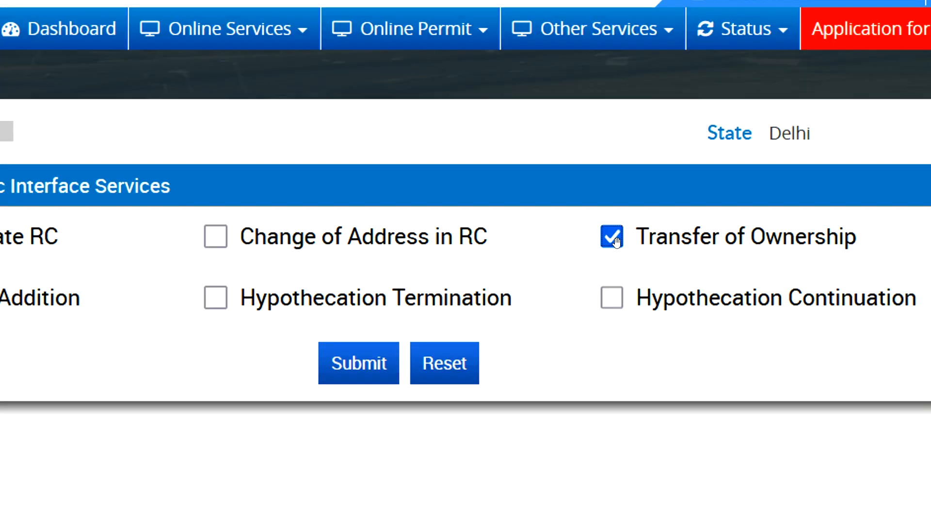
left_click(218, 298)
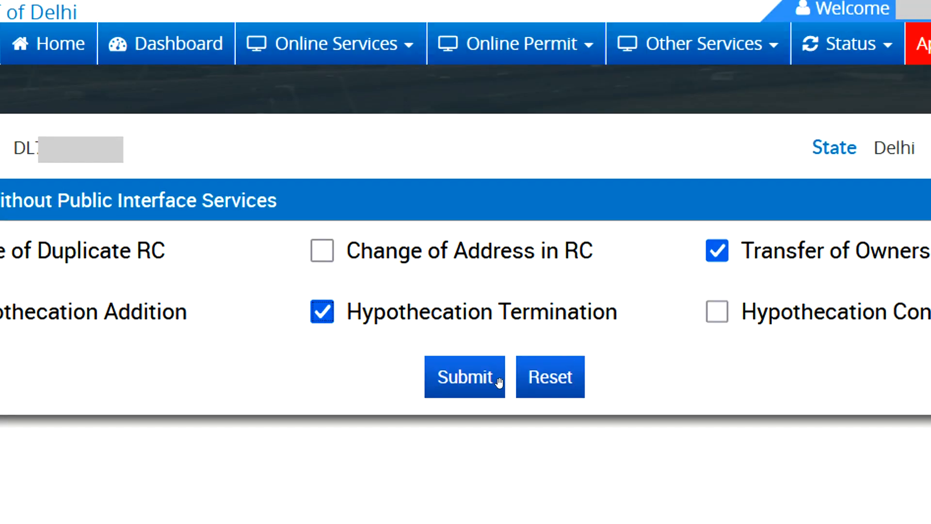
left_click(472, 373)
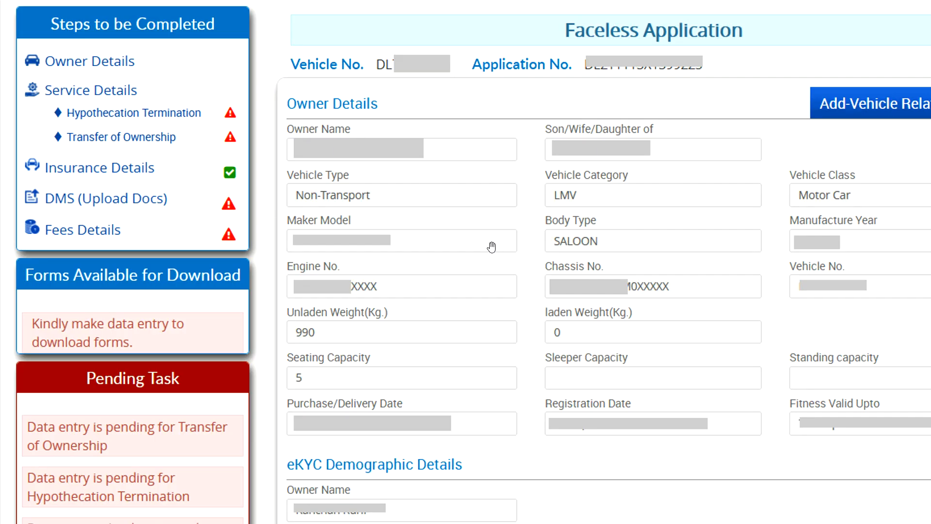
Save the hypothecation termination for the listed financer with its 2021 termination date as a draft and reload the page
left_click(133, 116)
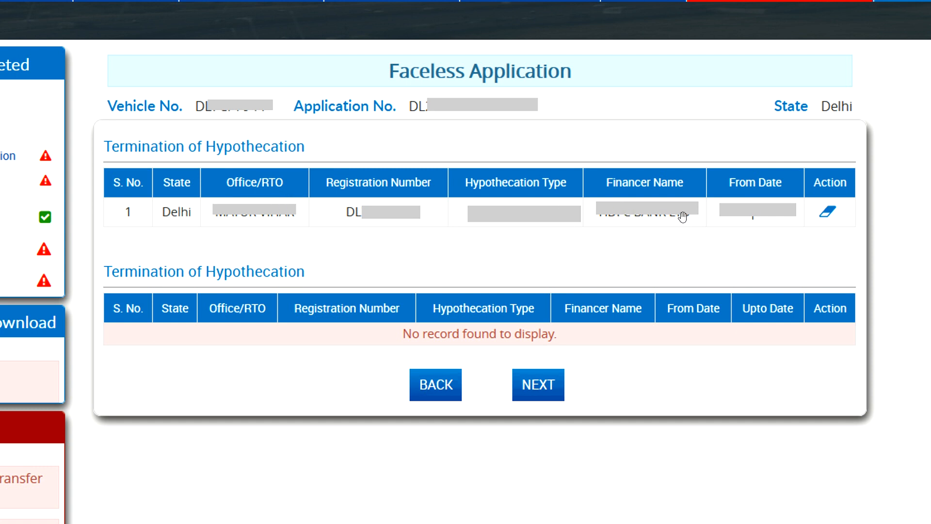
left_click(830, 216)
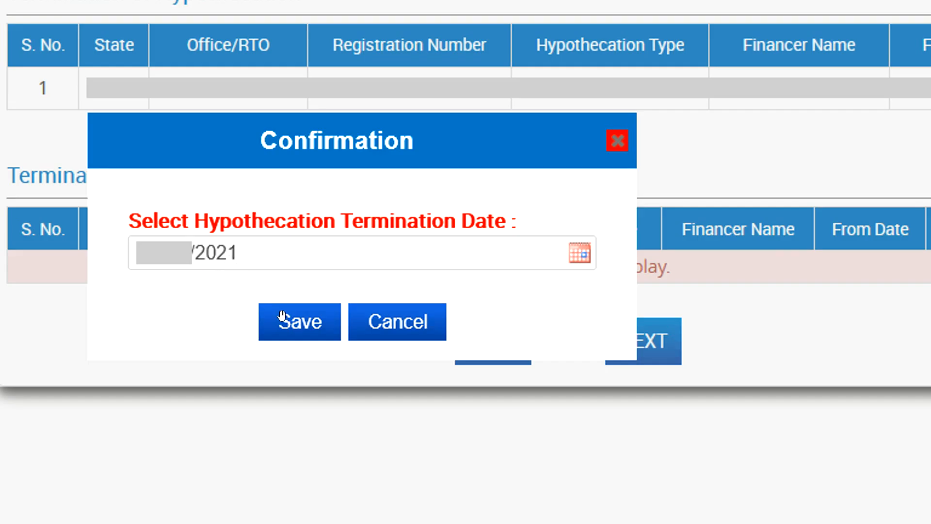
left_click(316, 328)
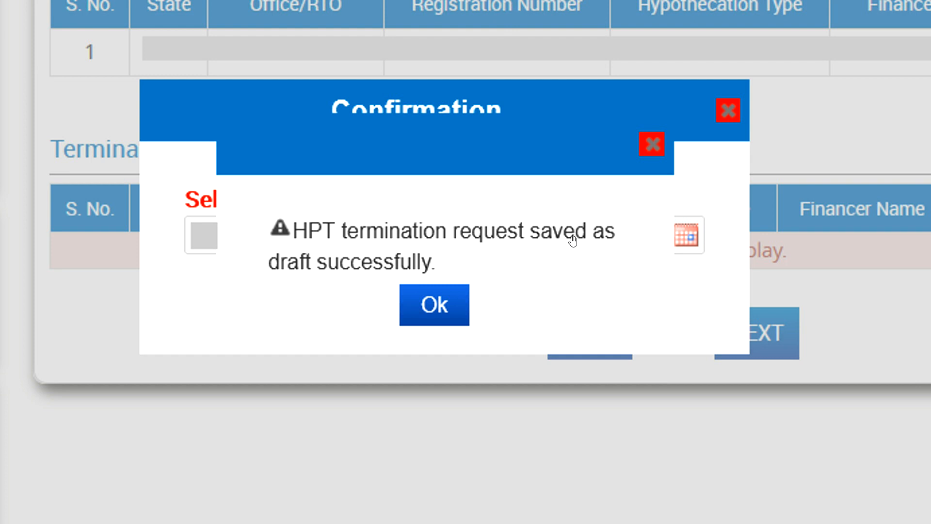
left_click(424, 304)
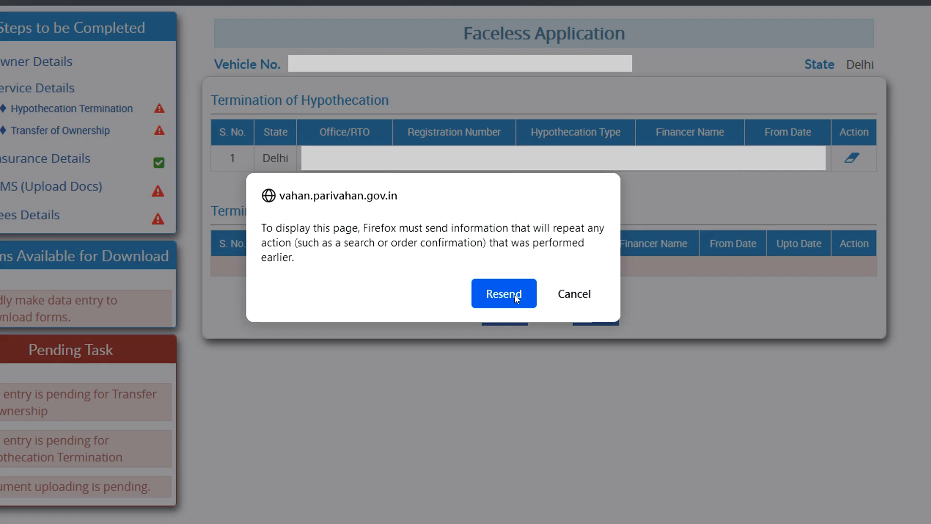
left_click(514, 295)
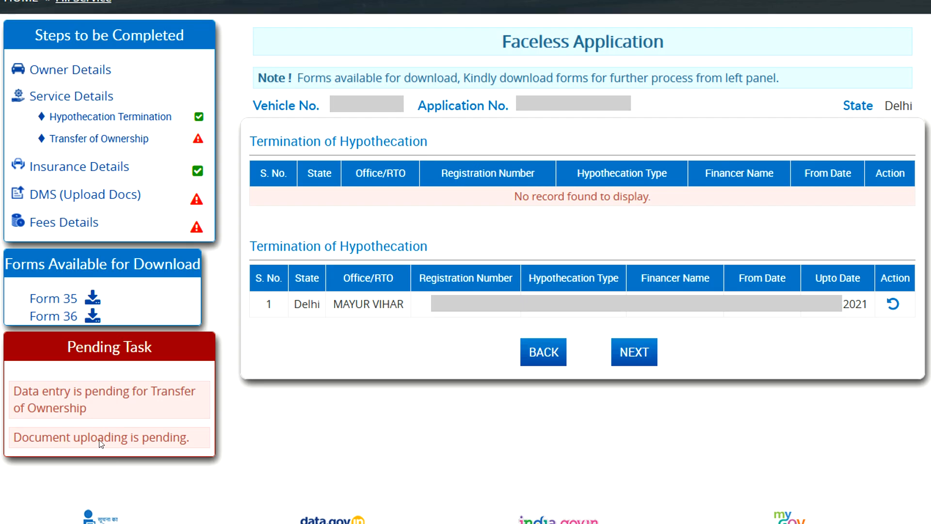
Open the Transfer of Ownership form and bring up its Purpose choices
left_click(122, 141)
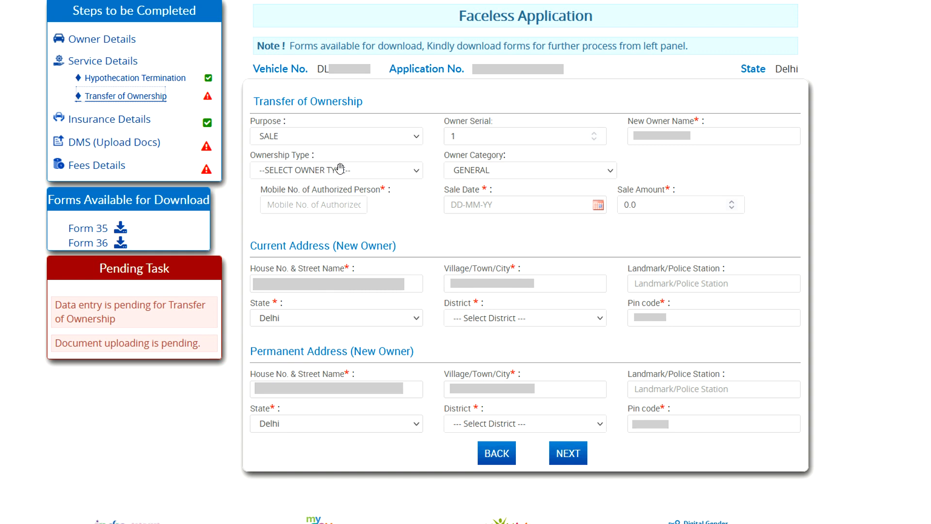
left_click(415, 140)
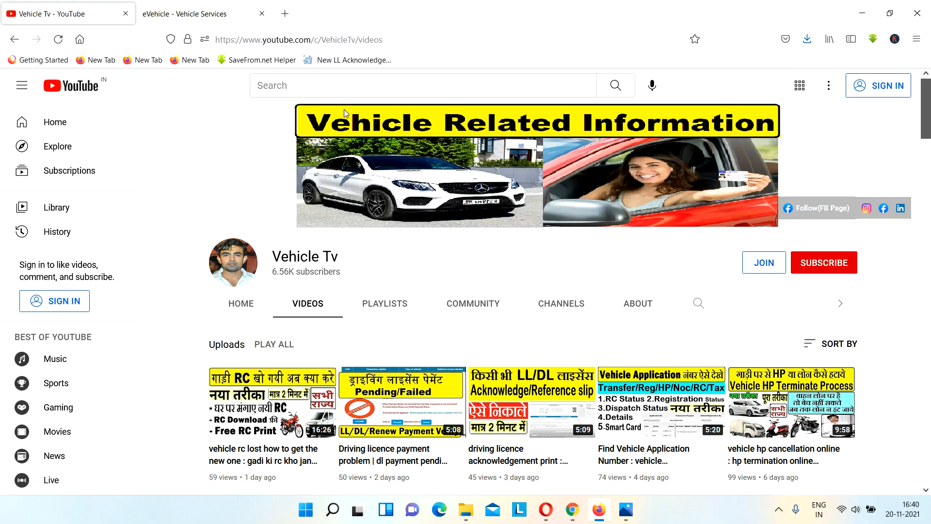
Switch to YouTube and search for "delhi vehicle noc apply"
left_click(284, 85)
type("del")
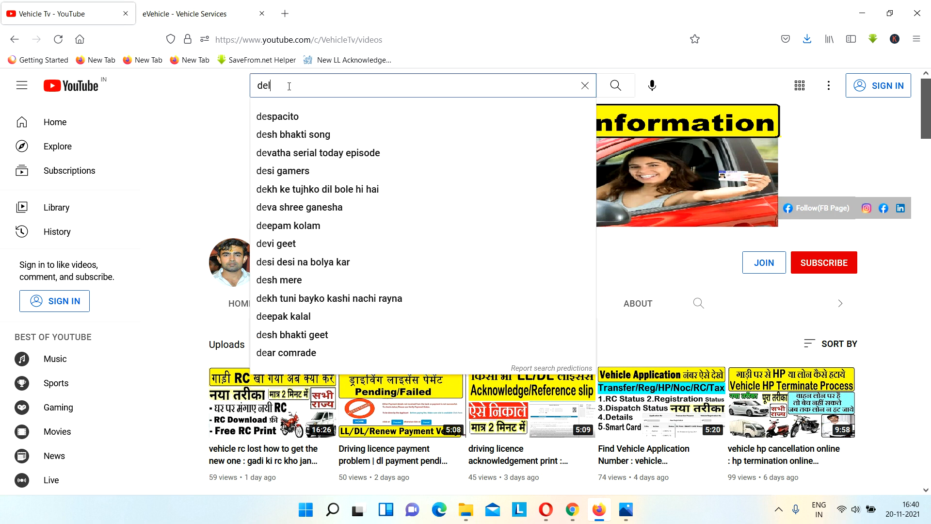
type("hi ve")
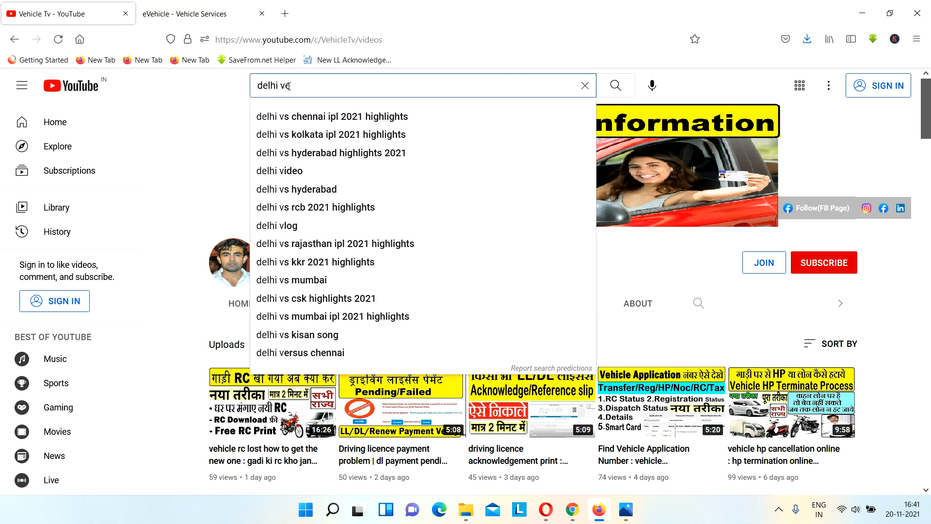
type("hicle noc")
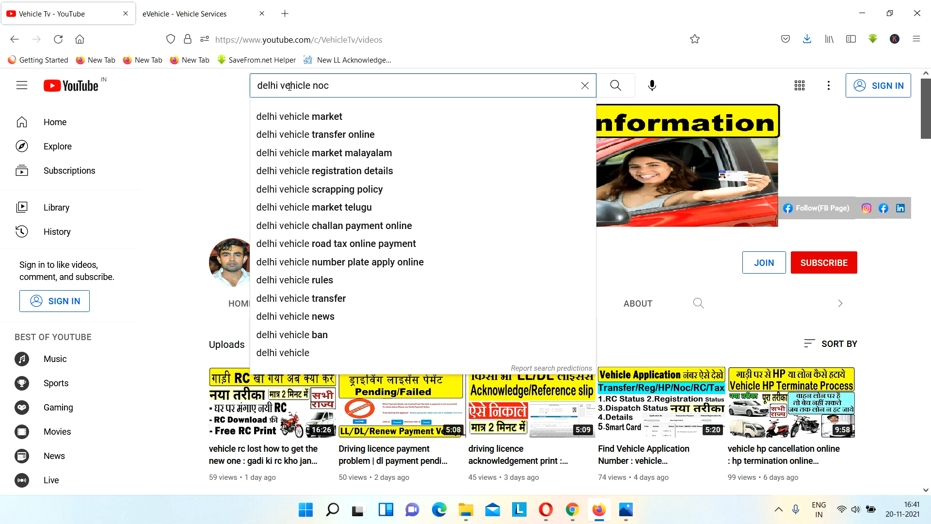
type(" apply")
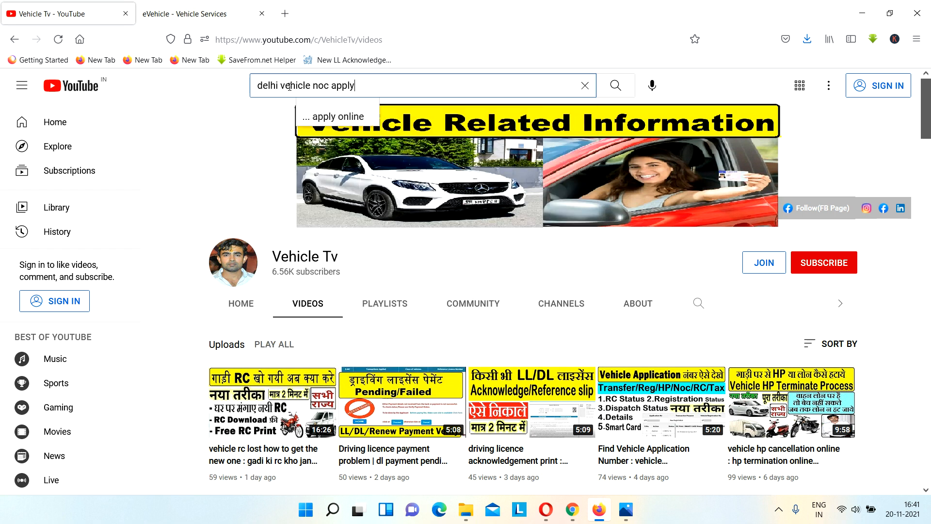
key("Return")
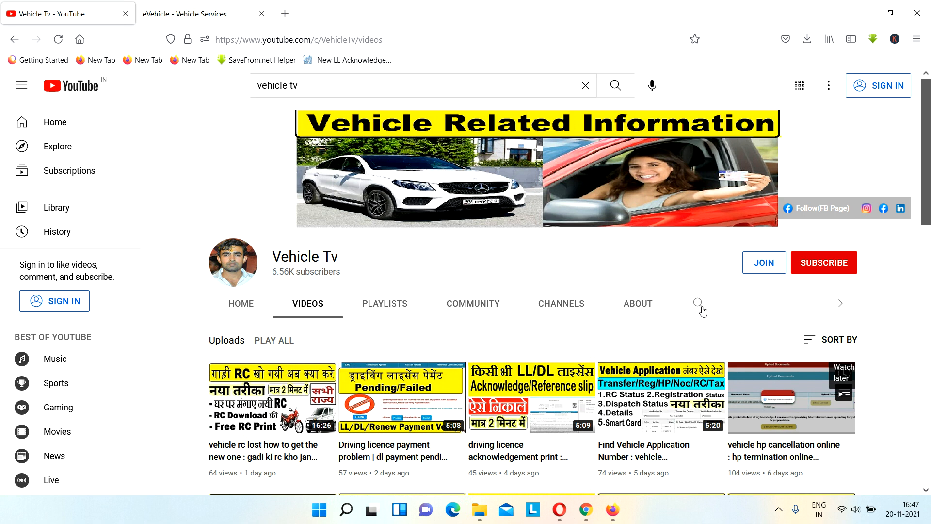
Search the Vehicle Tv channel for "vehicle transfer" and look through the matching videos
left_click(700, 304)
type("vehi")
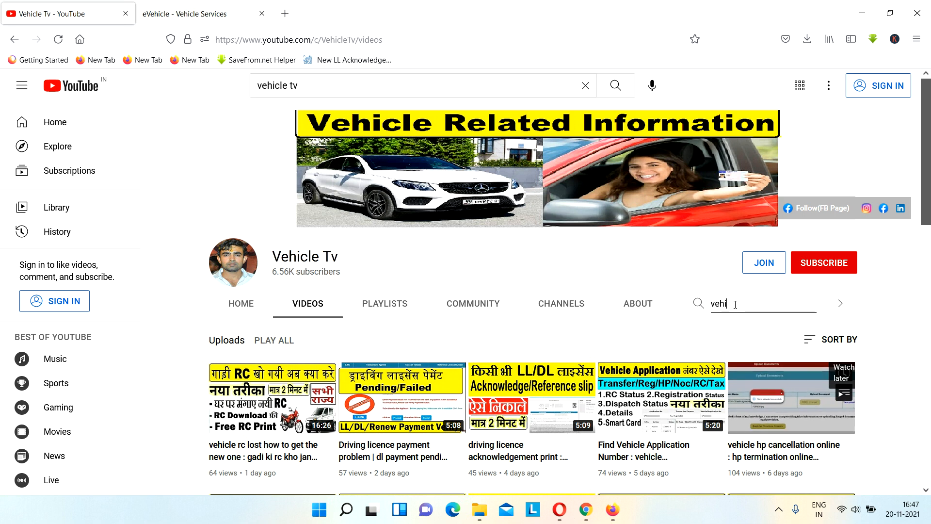
type("cle transfer")
key("Return")
scroll(731, 363, "down", 8)
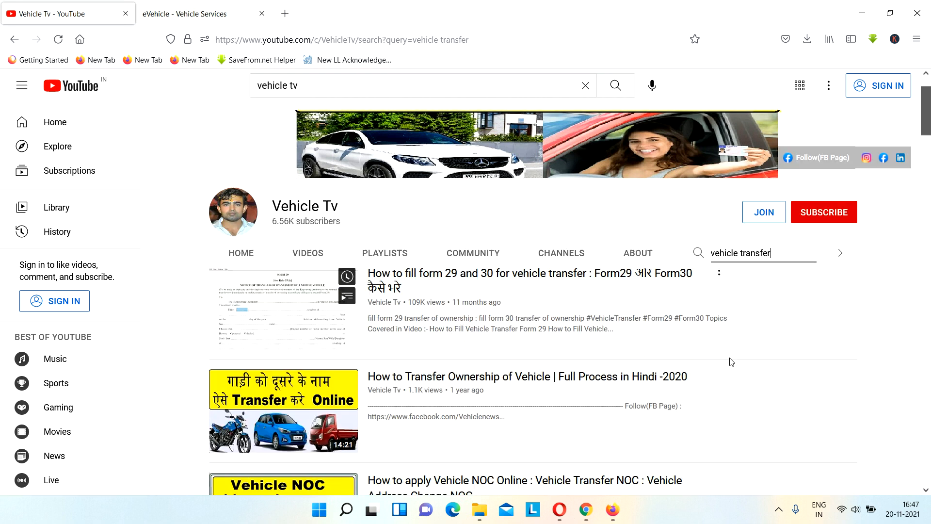
scroll(823, 346, "down", 4)
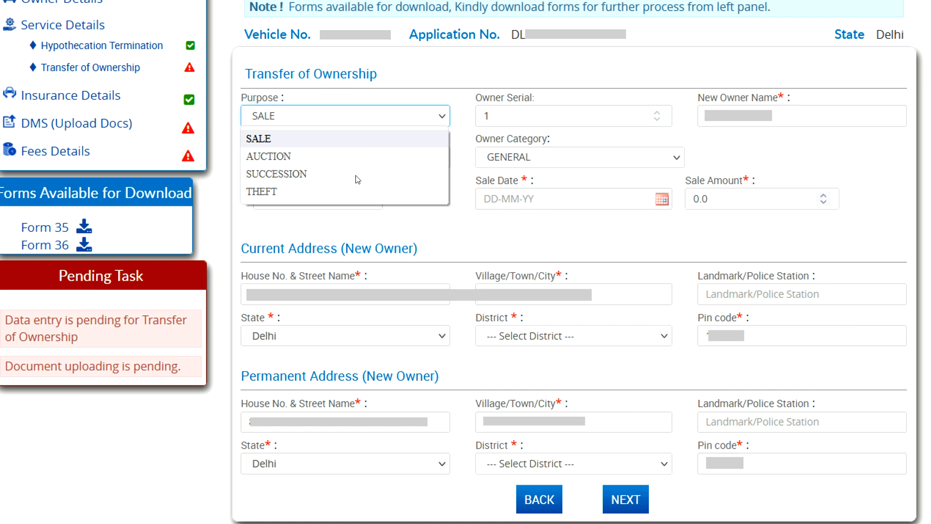
Set the transfer purpose to SUCCESSION, ownership type INDIVIDUAL and sale date 01/11/2021, then save the form with the new owner's mobile number and districts
left_click(304, 175)
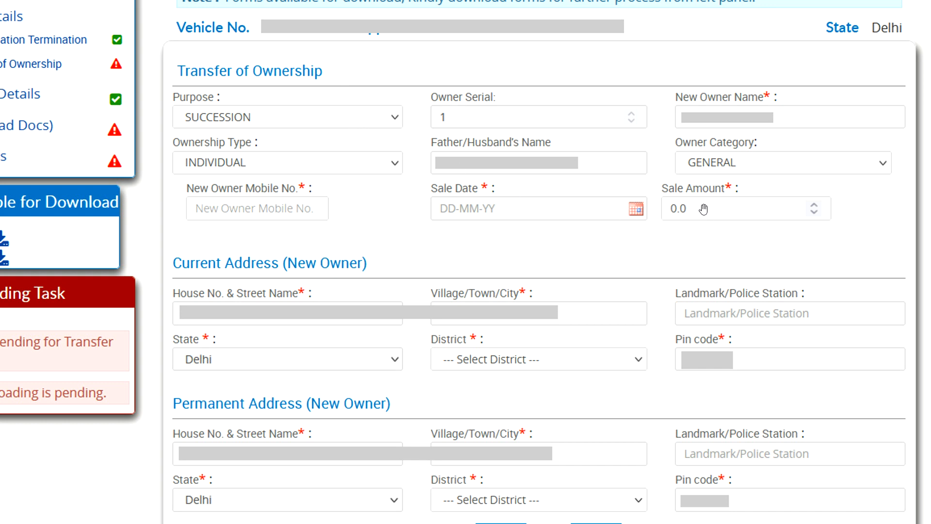
scroll(626, 250, "down", 1)
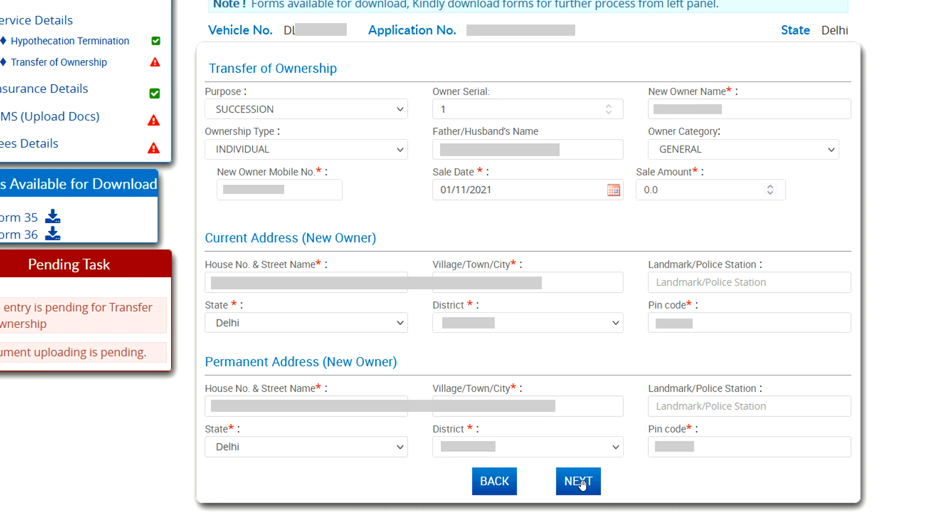
left_click(579, 481)
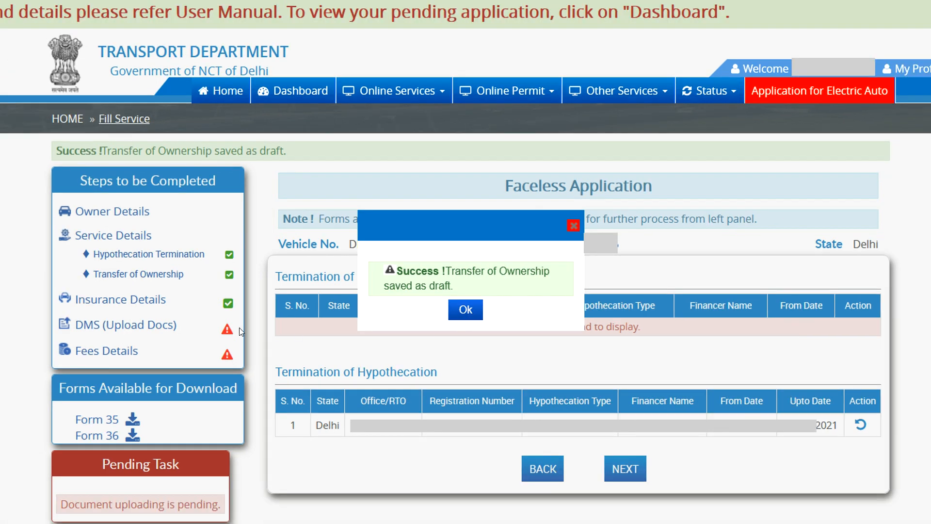
Open the DMS document upload, e-sign the documents with the Aadhaar number and OTP, and go back to the application
left_click(148, 329)
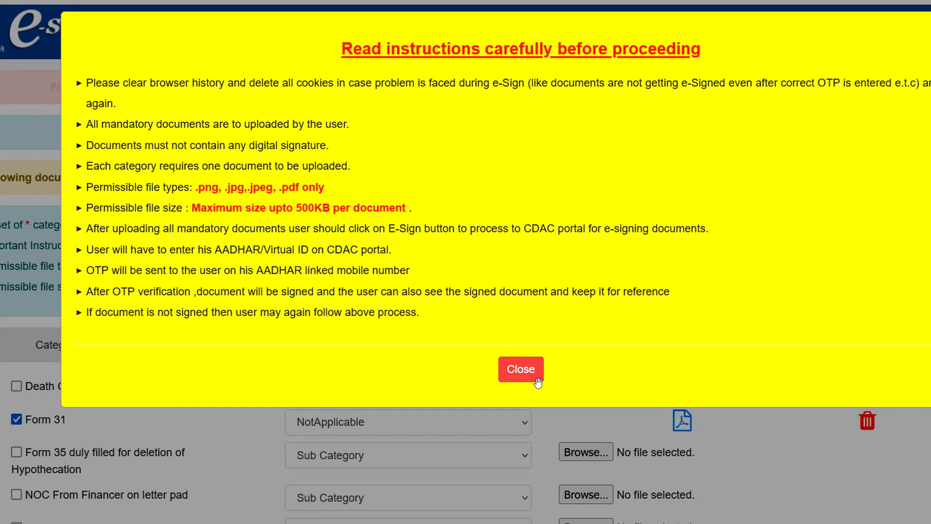
left_click(530, 371)
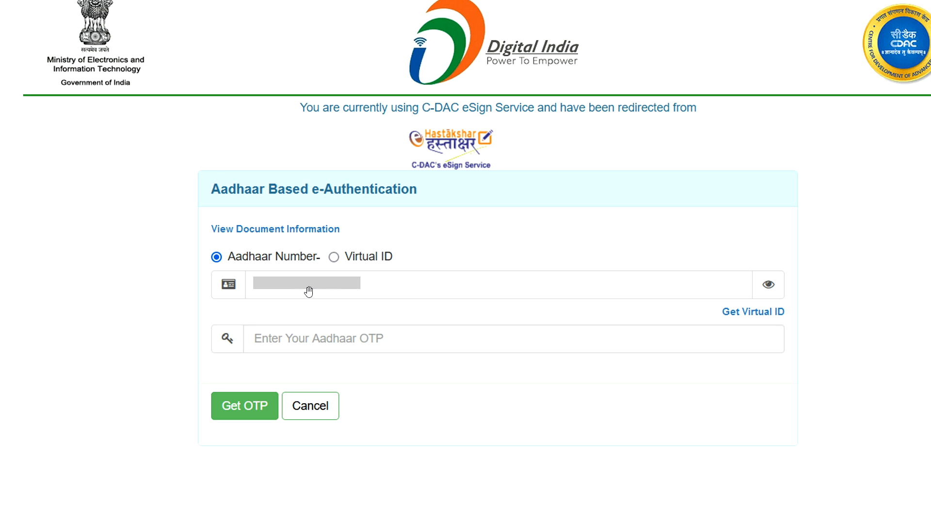
left_click(249, 403)
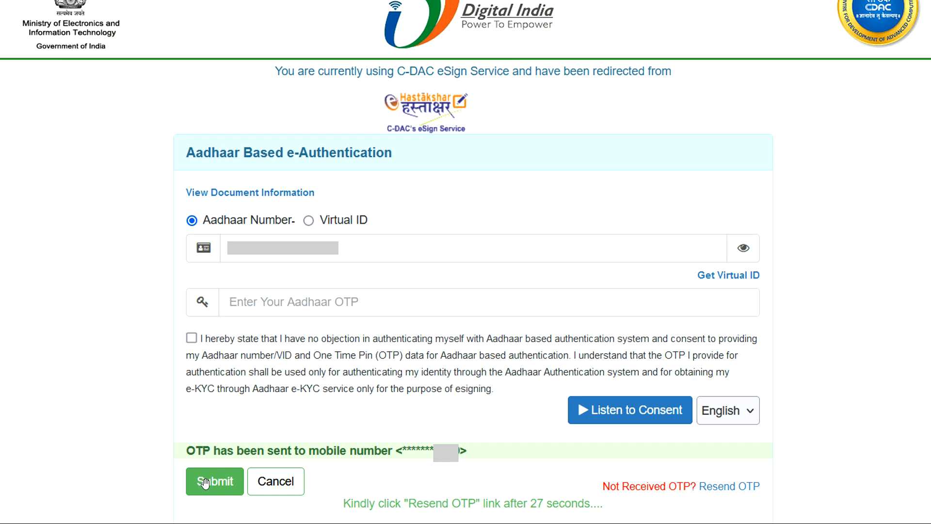
left_click(219, 489)
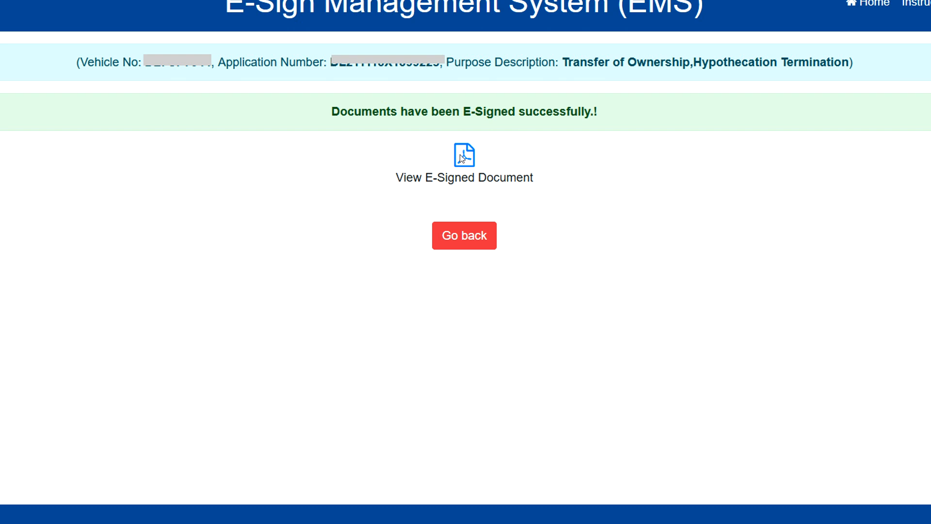
left_click(464, 235)
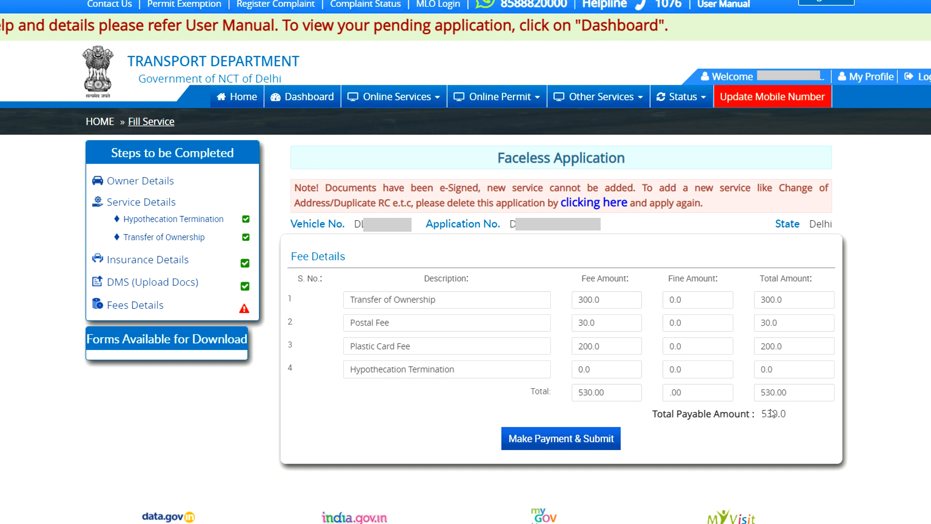
Proceed to fee payment and submission of the faceless application
left_click(564, 439)
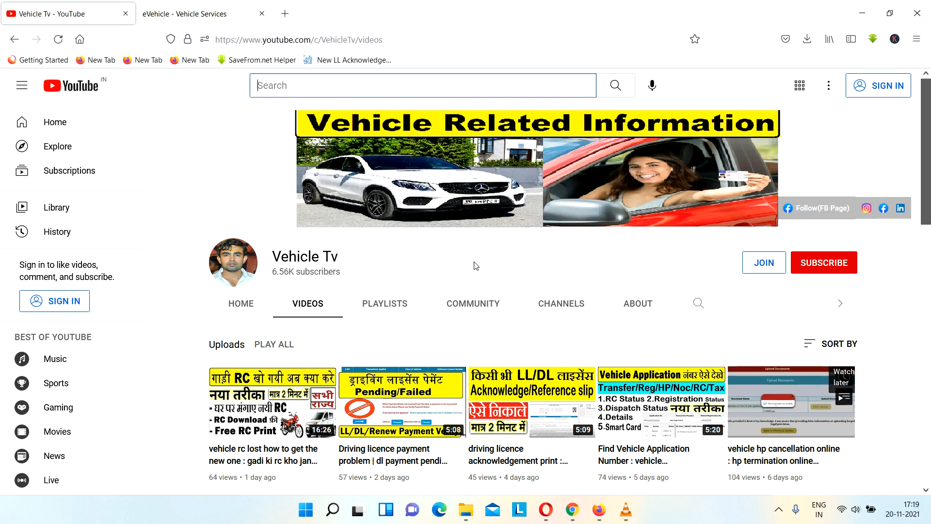
Switch to the eVehicle services site and open the Know Your Application Status page
key("ctrl+Tab")
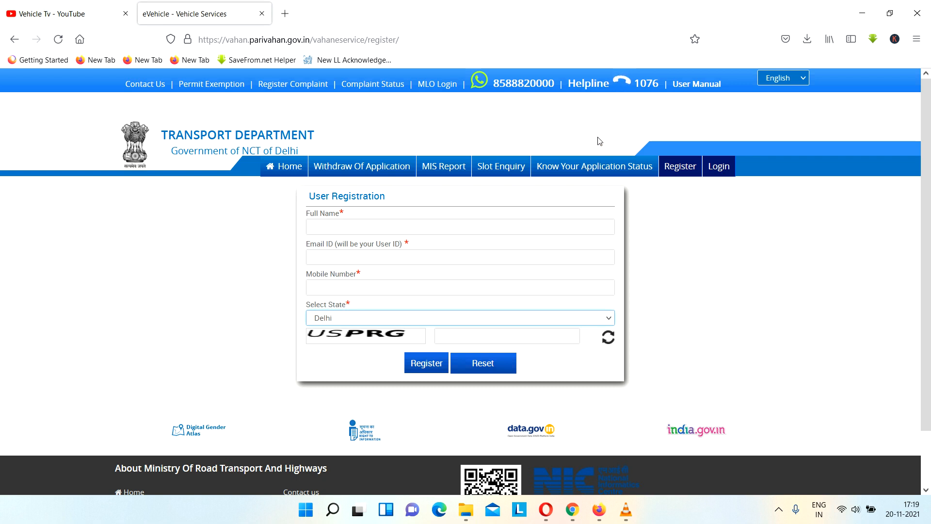
left_click(587, 172)
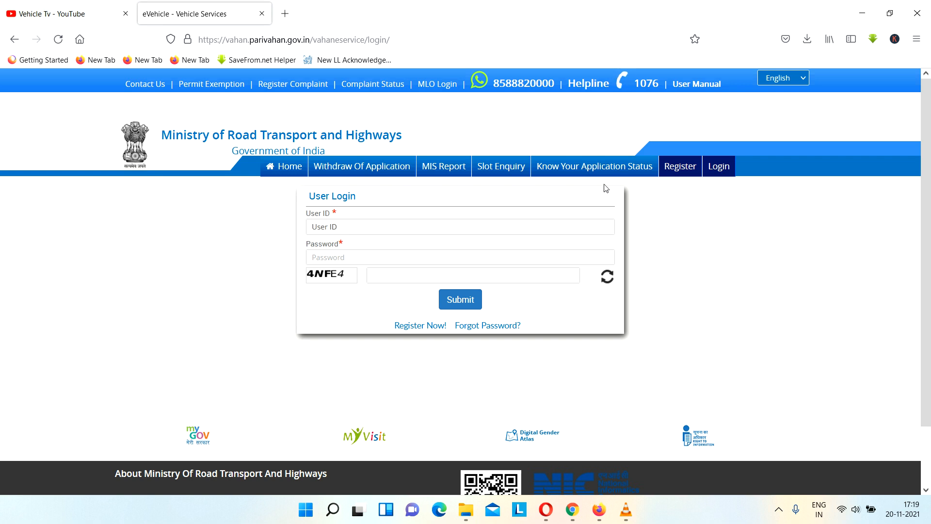
left_click(604, 168)
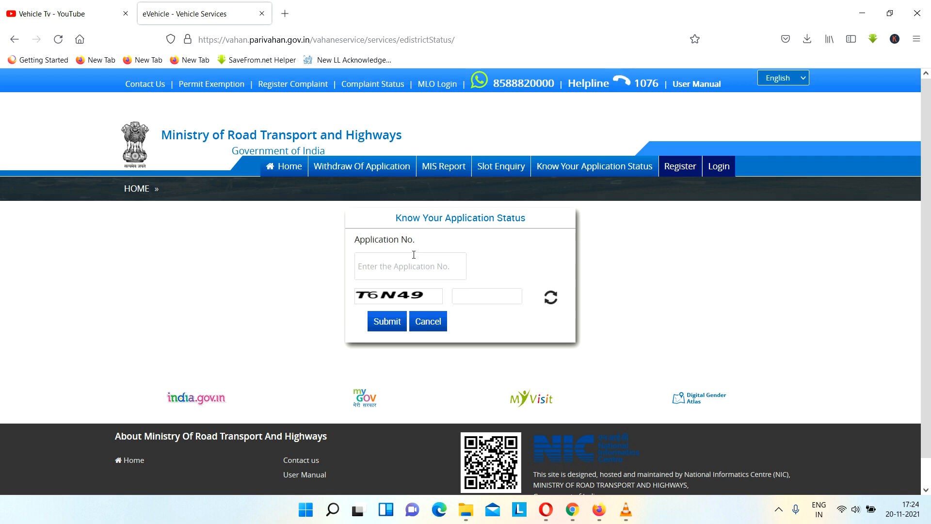
Return to the Vehicle Tv channel on YouTube and browse its uploaded videos
left_click(79, 16)
scroll(603, 280, "down", 3)
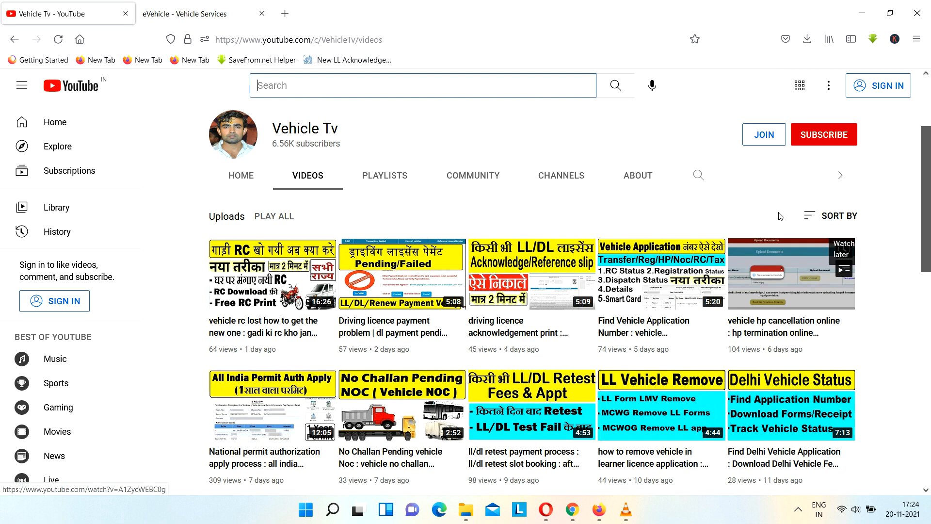
Look through the channel's recent uploads covering vehicle RC, HP termination, permits, NOC and driving licence services
scroll(781, 216, "down", 3)
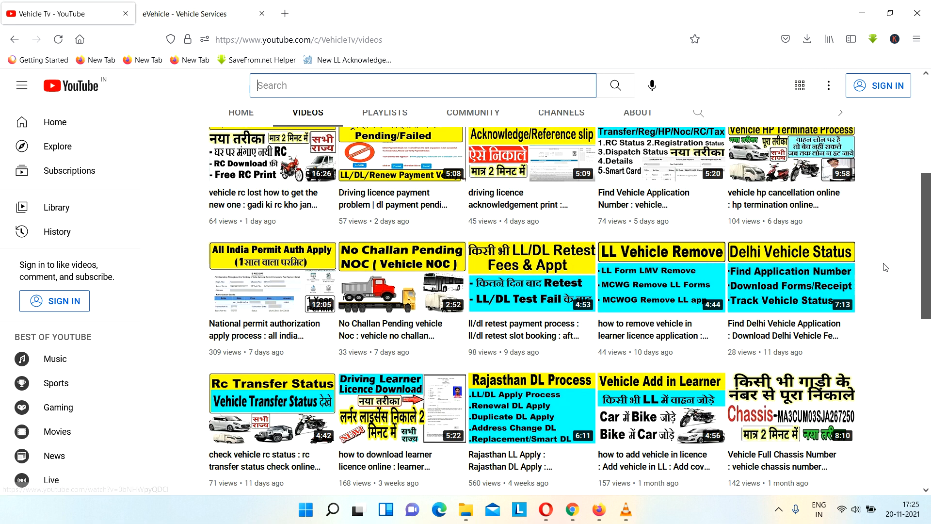
scroll(865, 226, "up", 3)
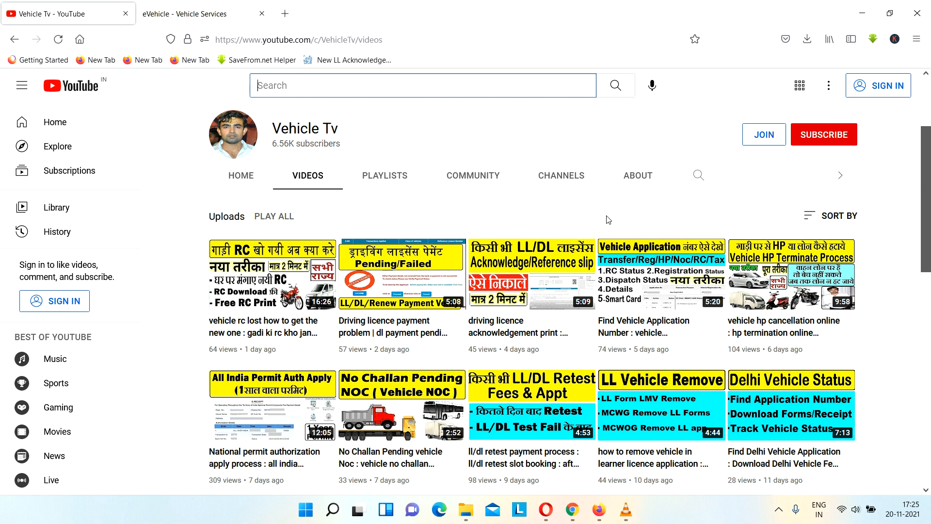
scroll(617, 222, "down", 4)
scroll(722, 244, "down", 4)
scroll(724, 247, "down", 2)
scroll(725, 249, "up", 3)
scroll(724, 249, "up", 8)
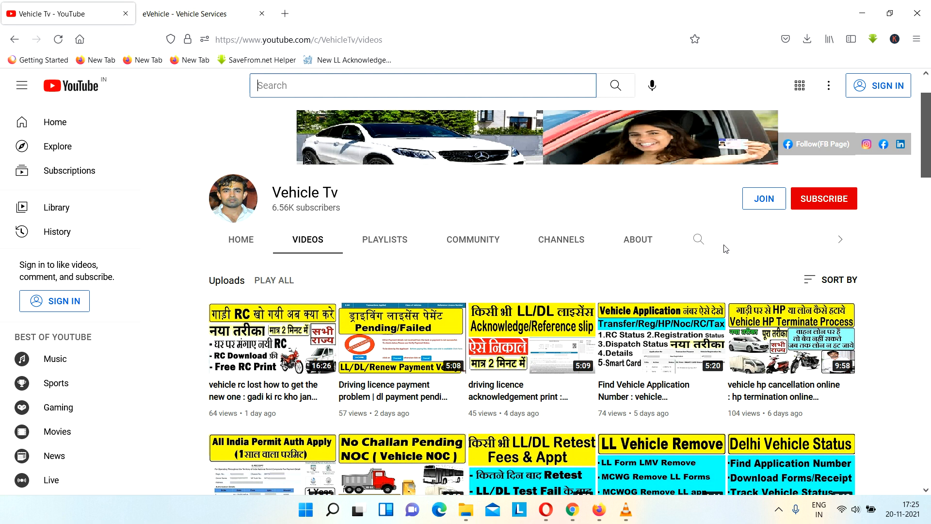
scroll(726, 248, "down", 3)
scroll(726, 249, "up", 4)
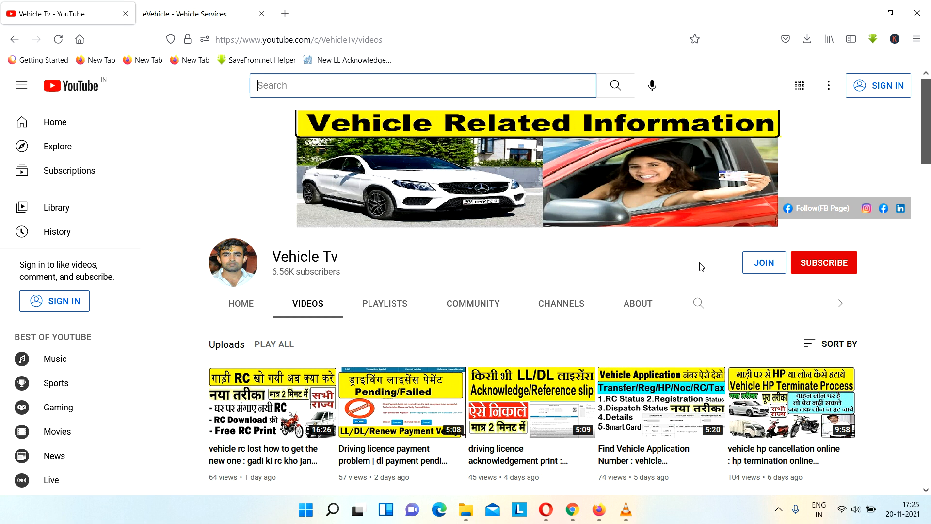
Search within the Vehicle Tv channel for "VEHICLE" and look through the matching videos
left_click(699, 304)
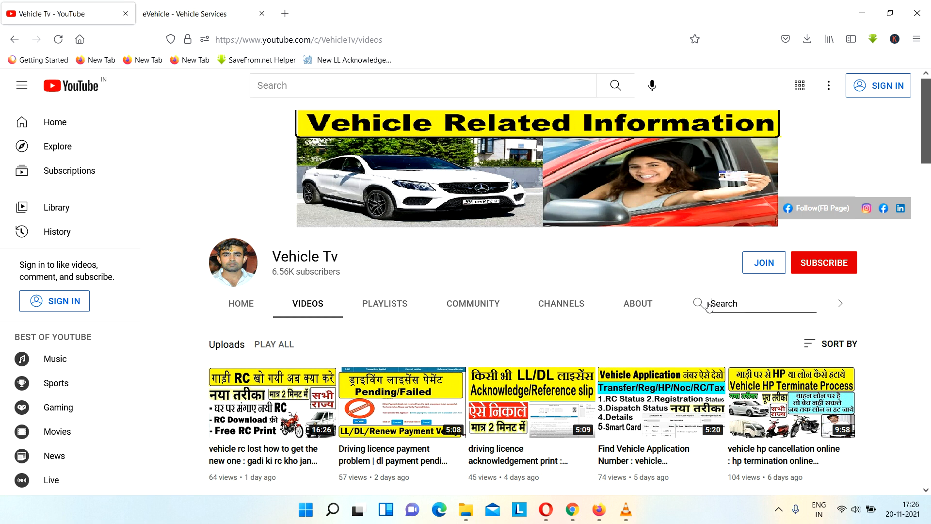
type("VEHICLE")
key("Return")
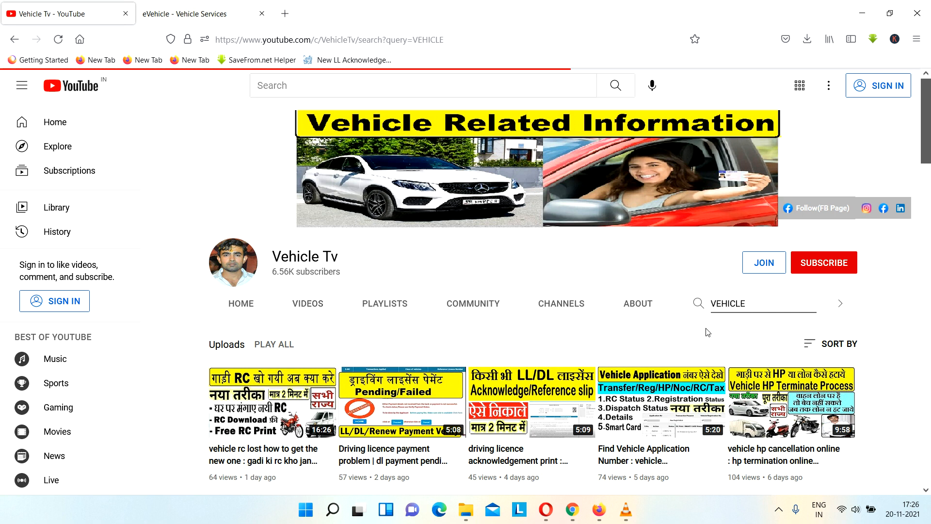
scroll(678, 383, "down", 6)
scroll(676, 391, "down", 10)
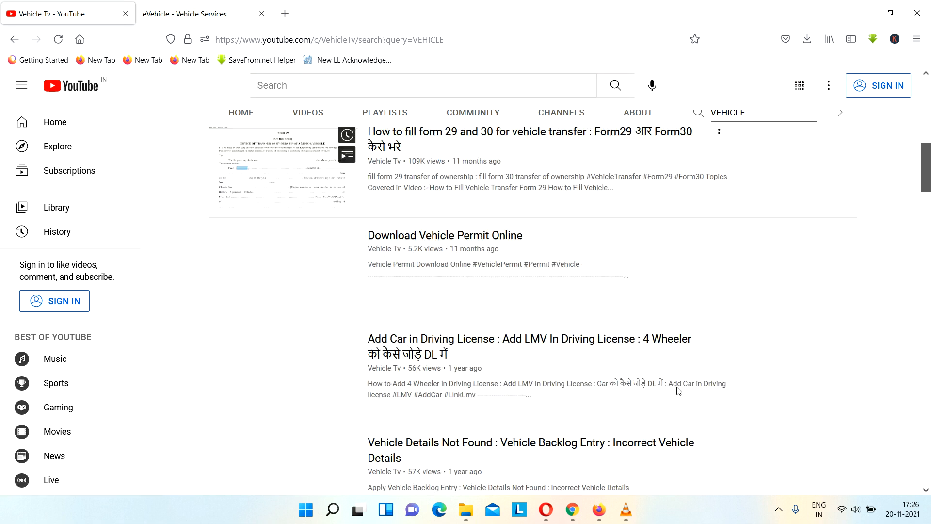
scroll(676, 400, "up", 8)
scroll(675, 418, "up", 10)
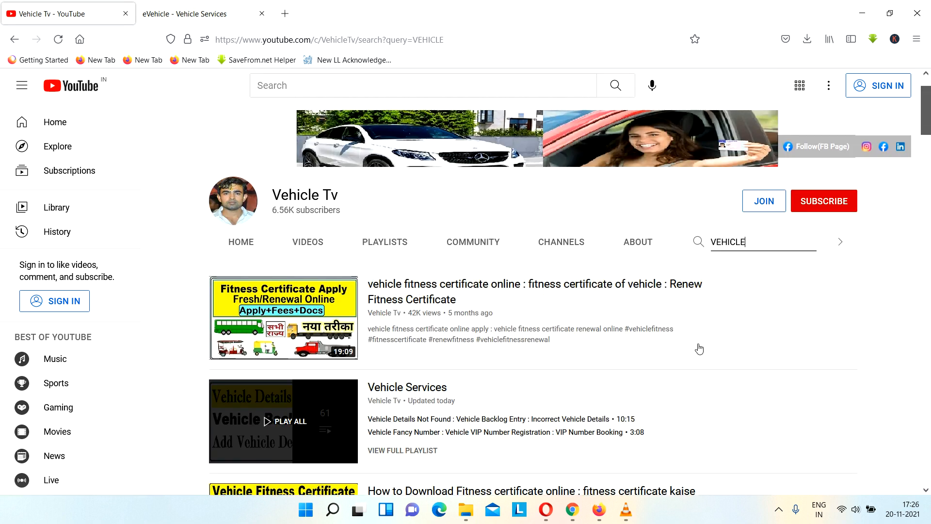
Replace the channel search term with "DRIVING" and look through the matching videos
double_click(747, 302)
type("DE")
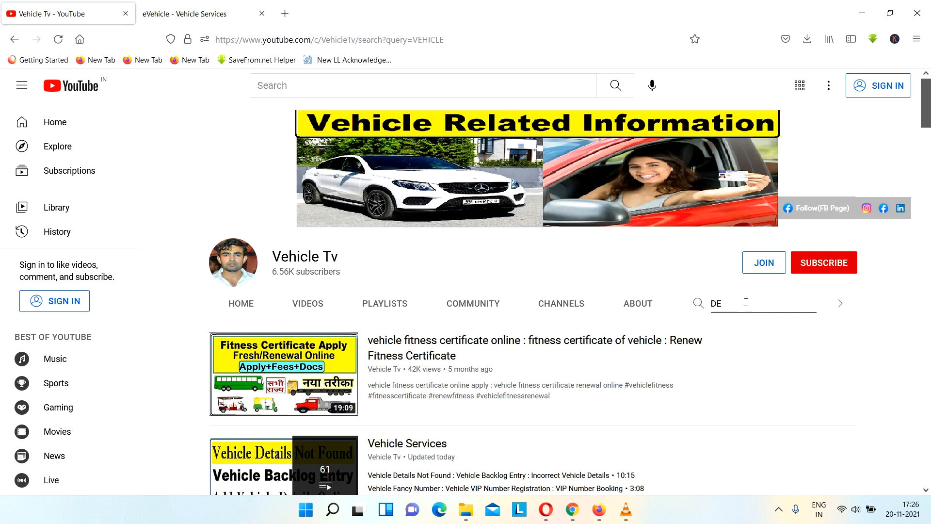
key("BackSpace")
key("BackSpace")
type("DRIVING")
key("Return")
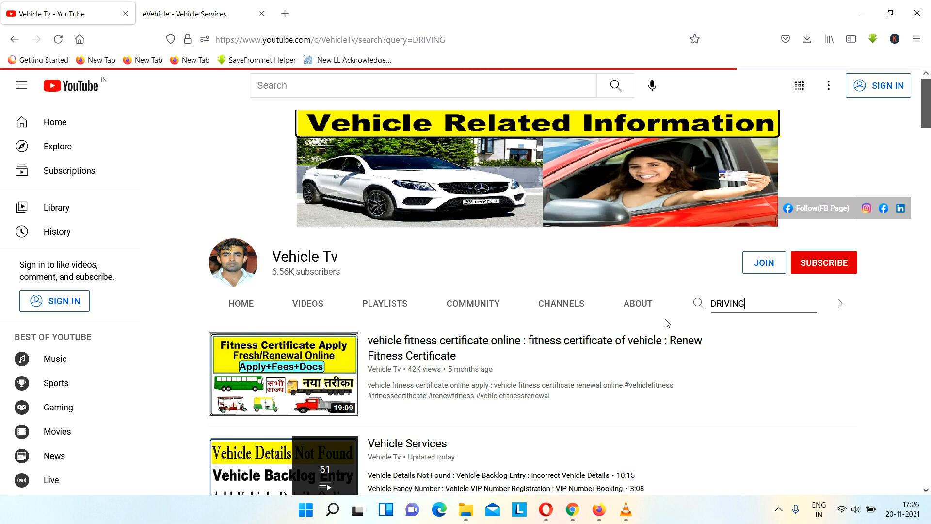
scroll(664, 324, "down", 15)
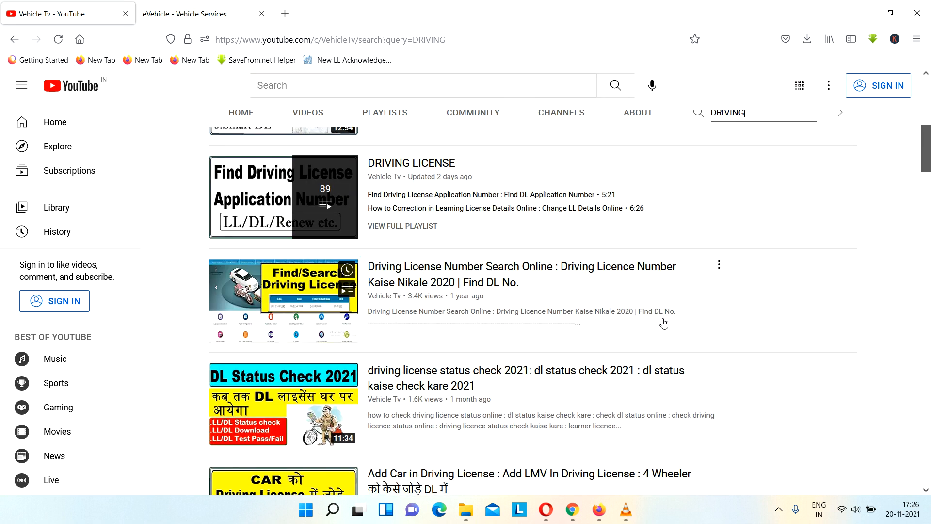
scroll(664, 324, "down", 15)
scroll(664, 322, "up", 8)
scroll(665, 322, "up", 10)
Search the channel for "DELHI DL", look through the results, and return to the channel's list of uploaded videos
double_click(750, 306)
type("DELHI DL")
key("Return")
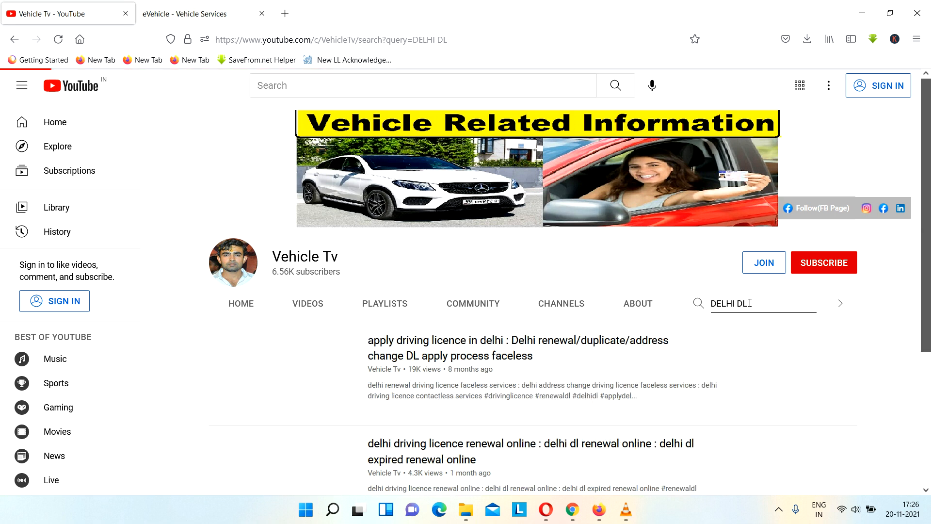
scroll(701, 366, "down", 5)
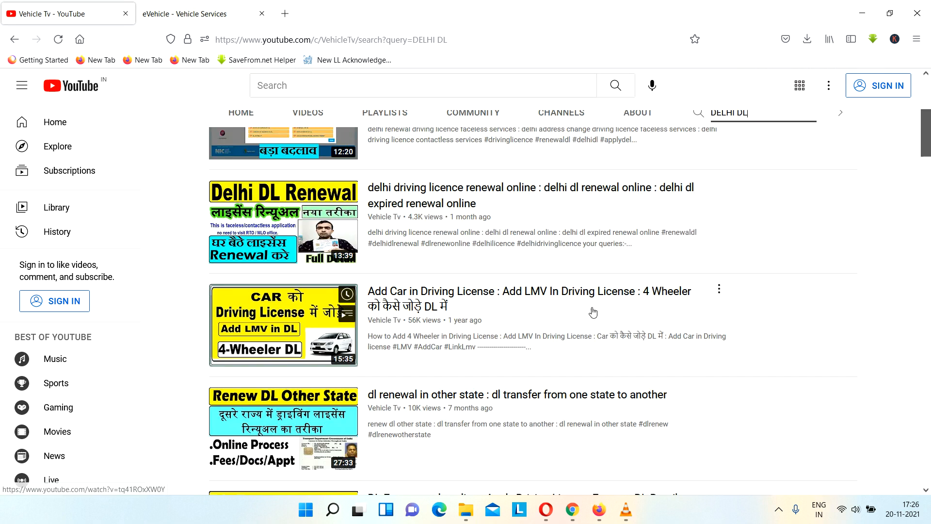
scroll(590, 306, "down", 5)
scroll(597, 315, "up", 10)
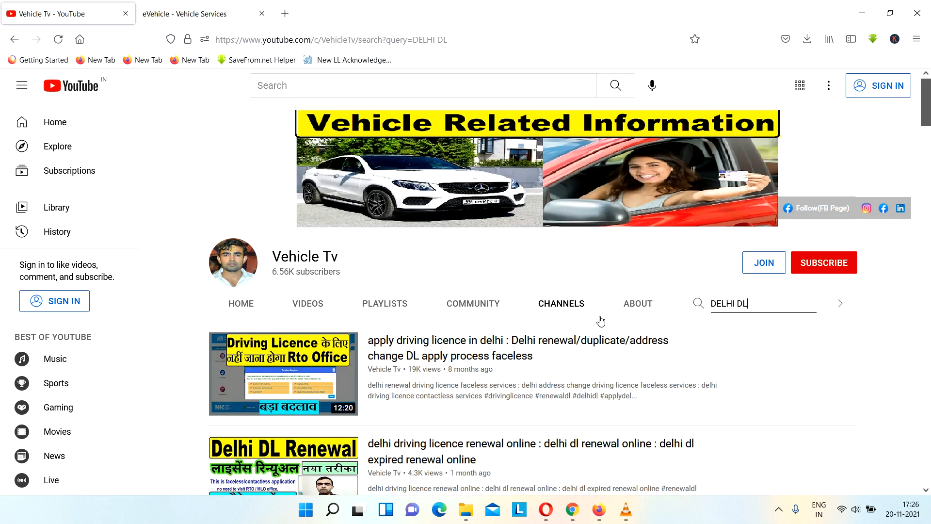
scroll(601, 320, "down", 1)
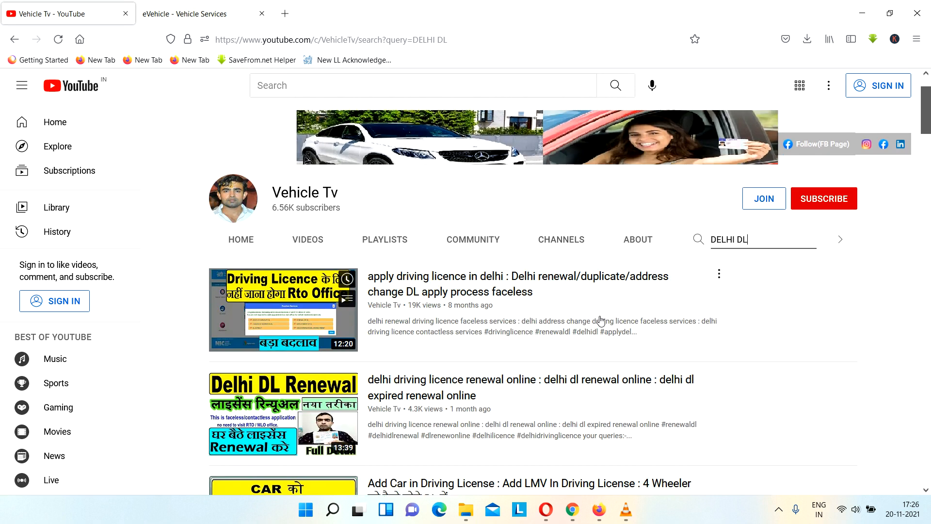
left_click(336, 240)
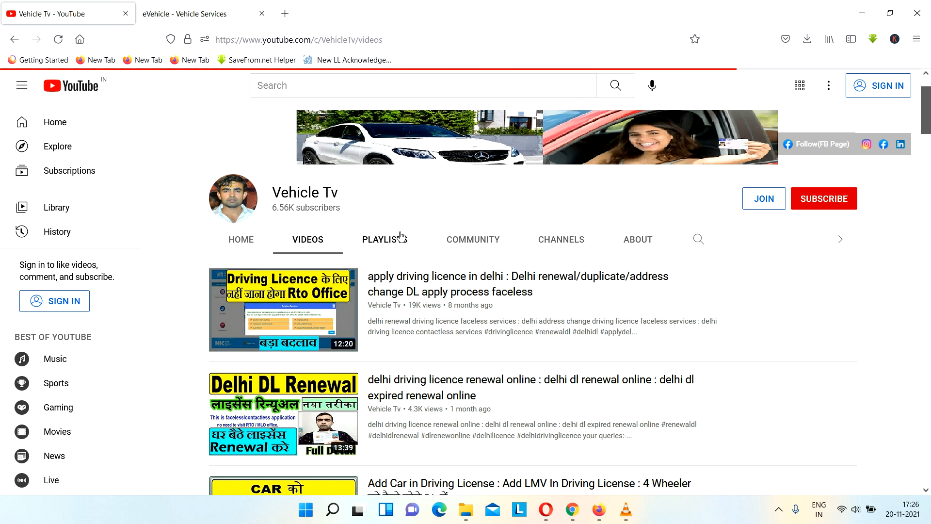